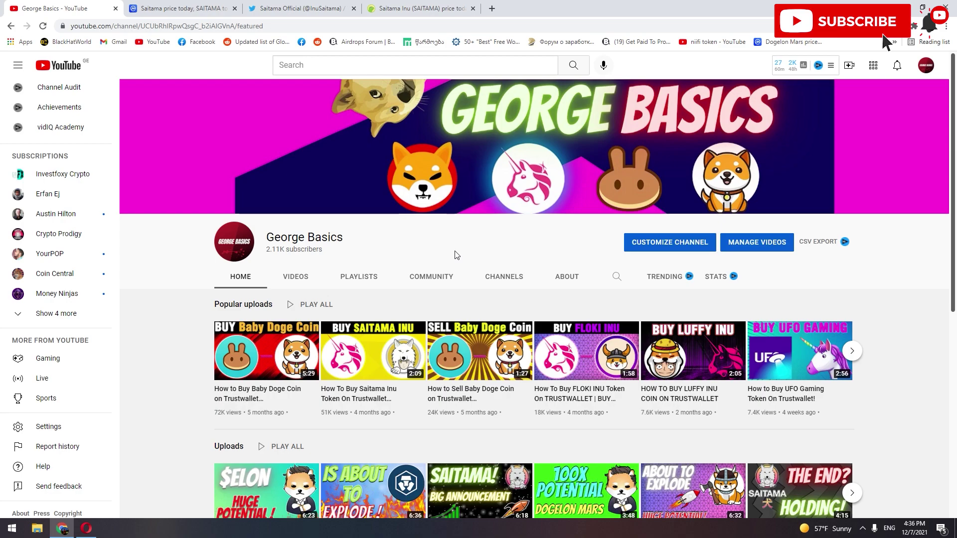
- Switch to the CoinMarketCap Saitama tab to view its price, 24h change and market stats
{"action": "left_click", "coordinate": [157, 9]}
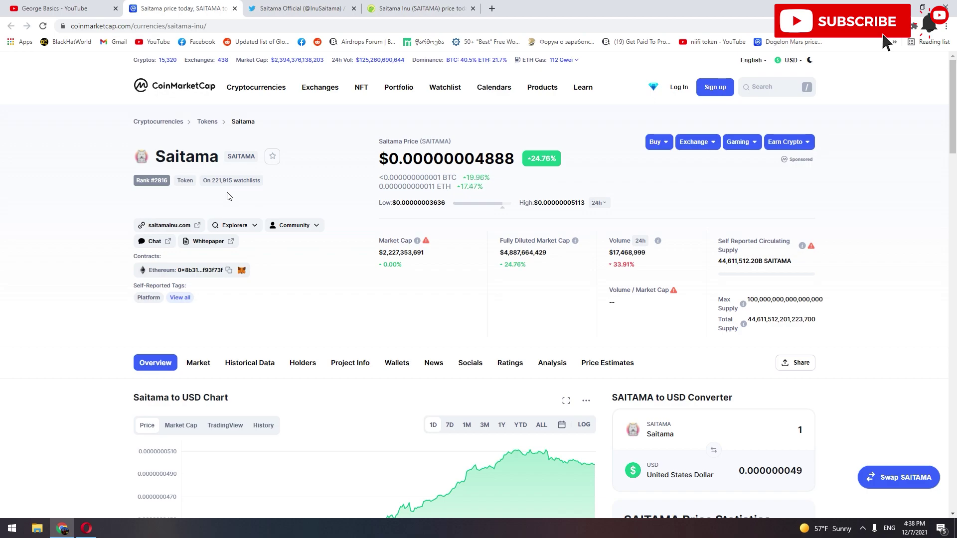
- Switch to the Saitama Official Twitter tab to view the CertiK audit tweet, 75% reviewed
{"action": "left_click", "coordinate": [296, 8]}
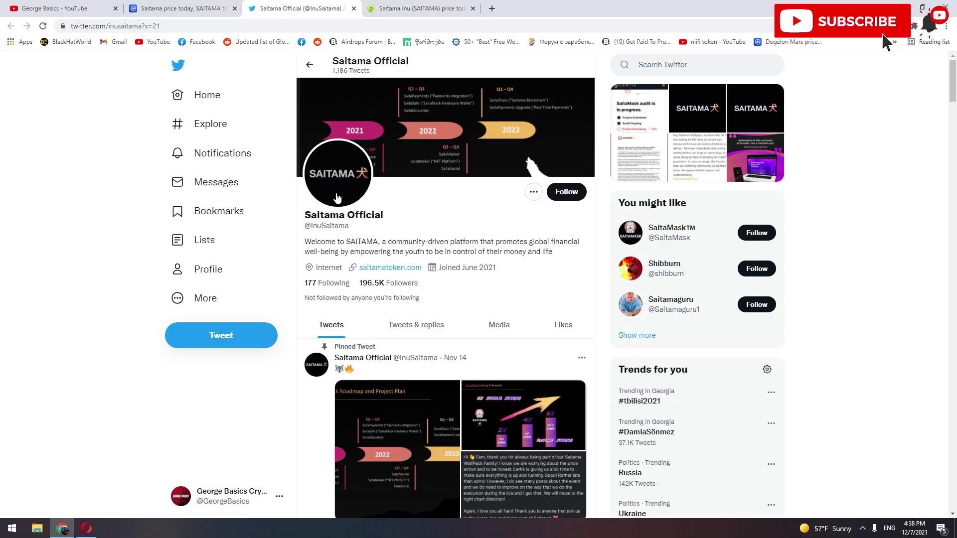
{"action": "scroll", "coordinate": [338, 197], "scroll_direction": "down", "scroll_amount": 5}
{"action": "scroll", "coordinate": [449, 299], "scroll_direction": "down", "scroll_amount": 3}
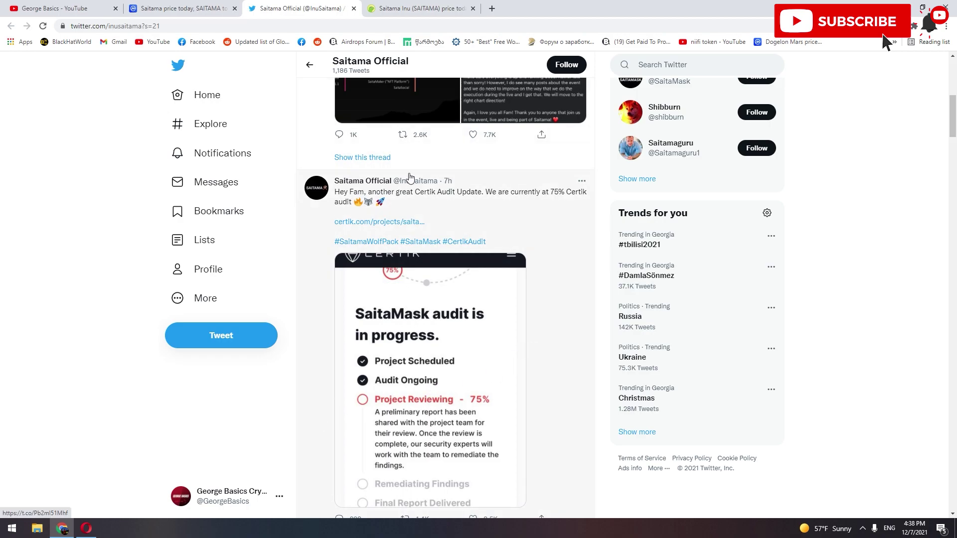
{"action": "scroll", "coordinate": [409, 224], "scroll_direction": "down", "scroll_amount": 1}
{"action": "scroll", "coordinate": [448, 262], "scroll_direction": "down", "scroll_amount": 1}
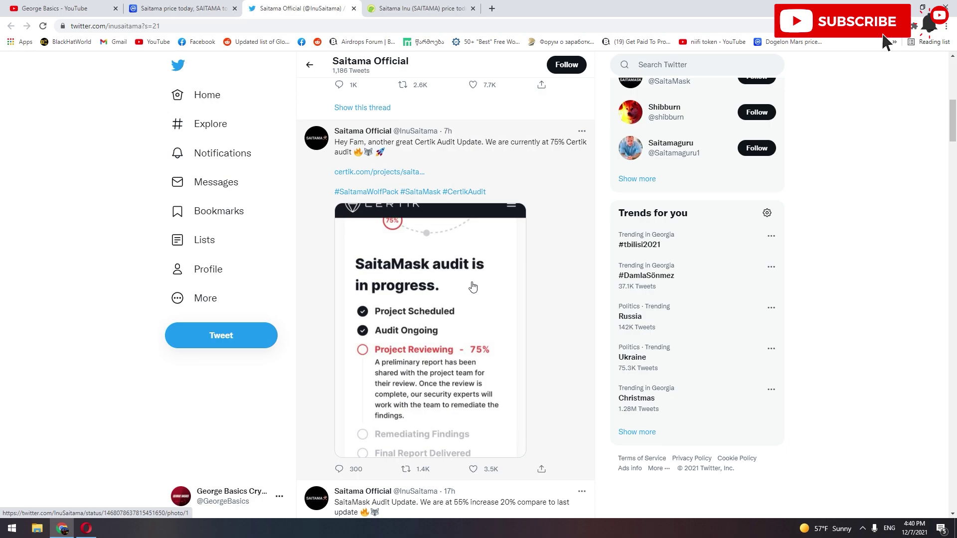
- Switch to the CoinGecko Saitama Inu tab to view its 24h chart and market stats
{"action": "left_click", "coordinate": [419, 8]}
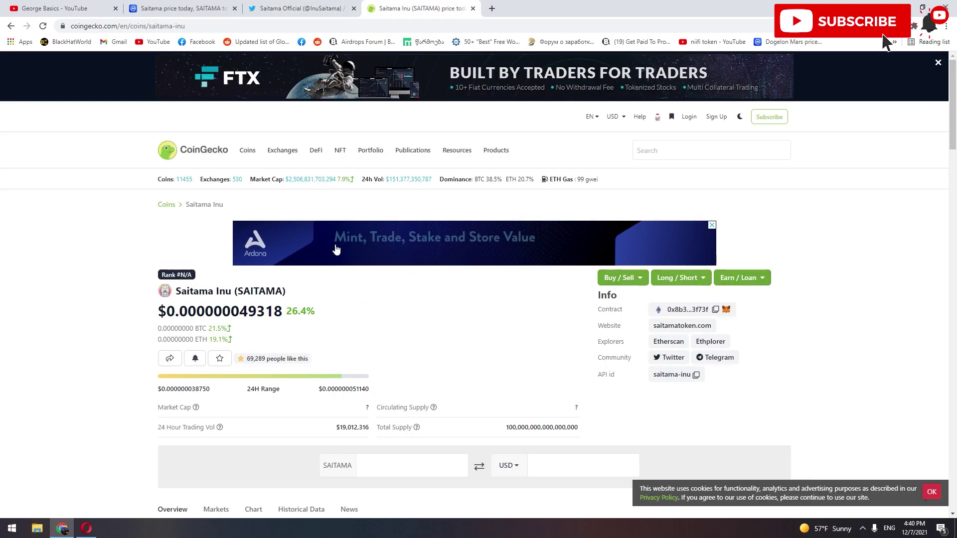
{"action": "scroll", "coordinate": [394, 213], "scroll_direction": "down", "scroll_amount": 5}
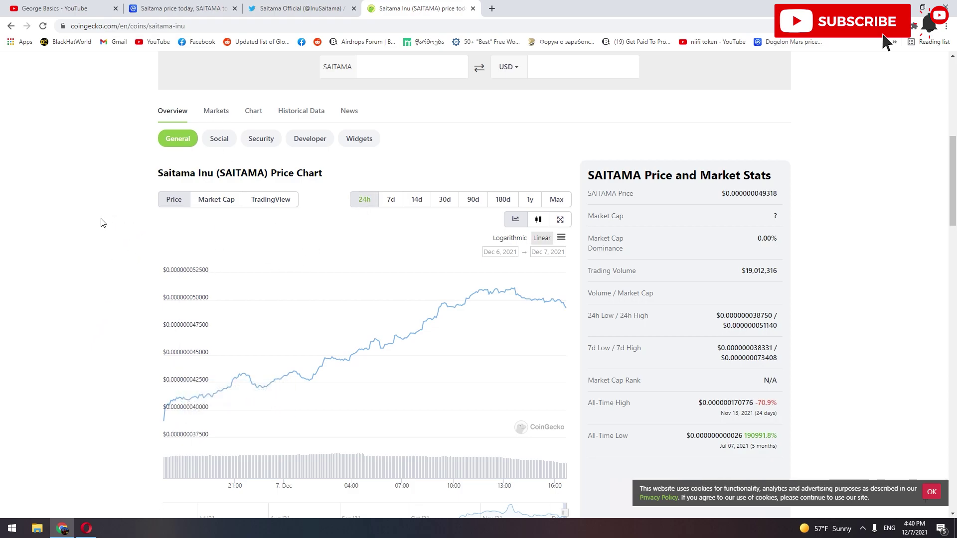
{"action": "scroll", "coordinate": [172, 343], "scroll_direction": "down", "scroll_amount": 1}
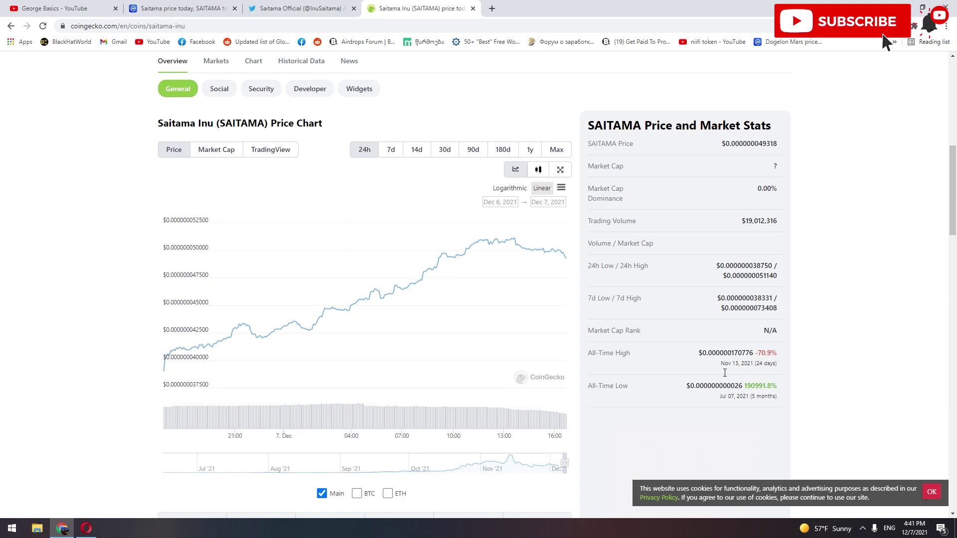
- Select the All-Time High price value, then the 'days' ago note in the line below
{"action": "double_click", "coordinate": [725, 352]}
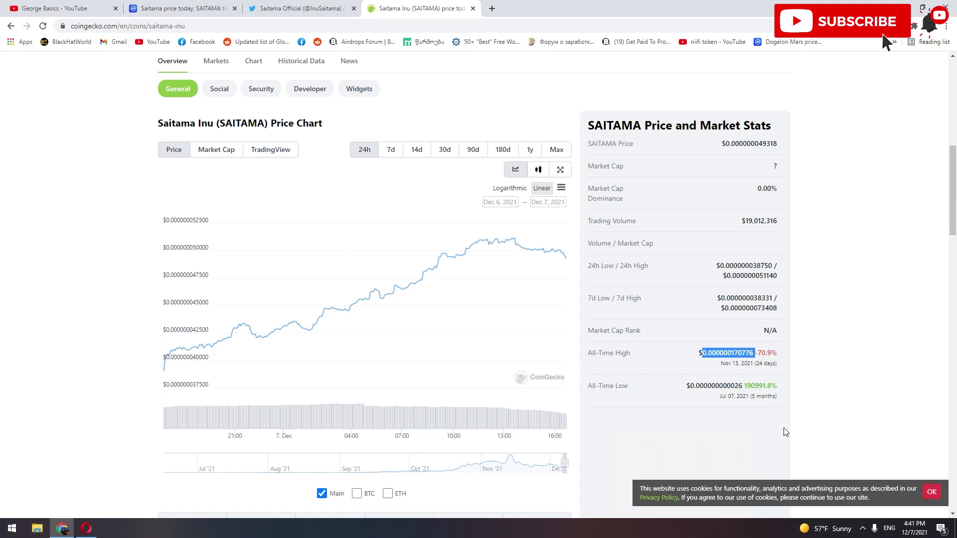
{"action": "double_click", "coordinate": [769, 363]}
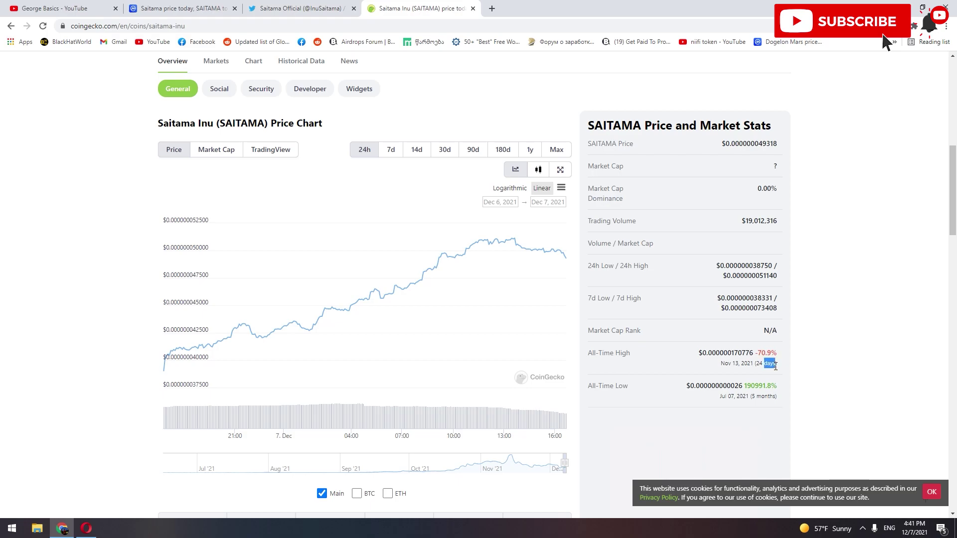